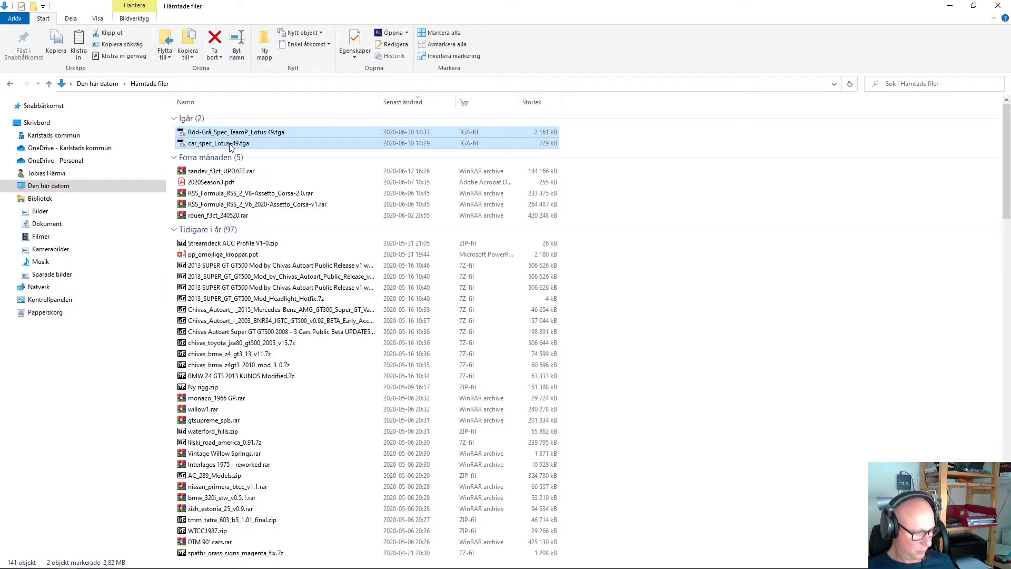
Move Röd-Grå_Spec_TeamP_Lotus 49.tga and car_spec_Lotus-49.tga from the downloads folder into iRacing/paint/lotus49 under Documents
right_click(185, 133)
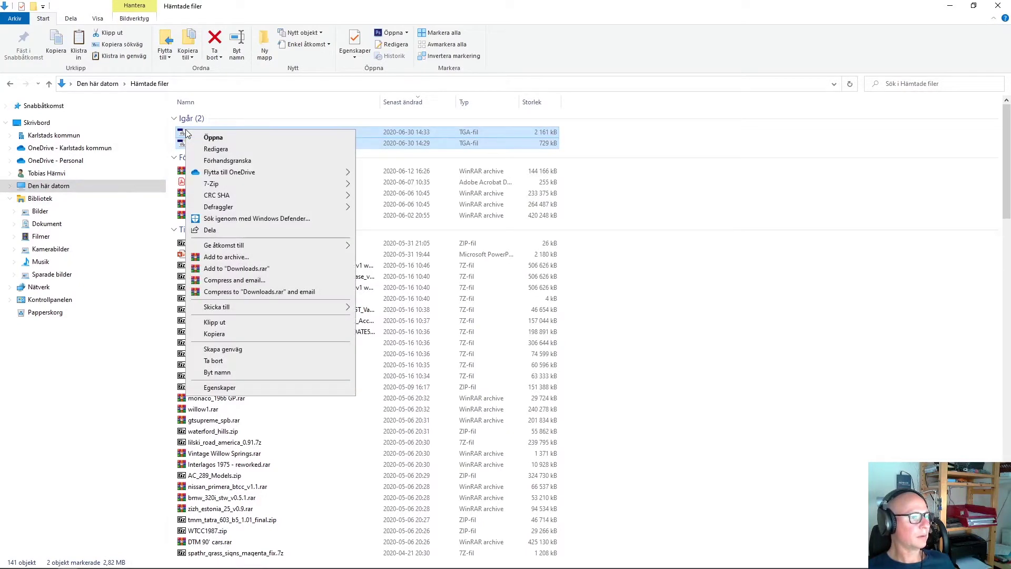
left_click(215, 323)
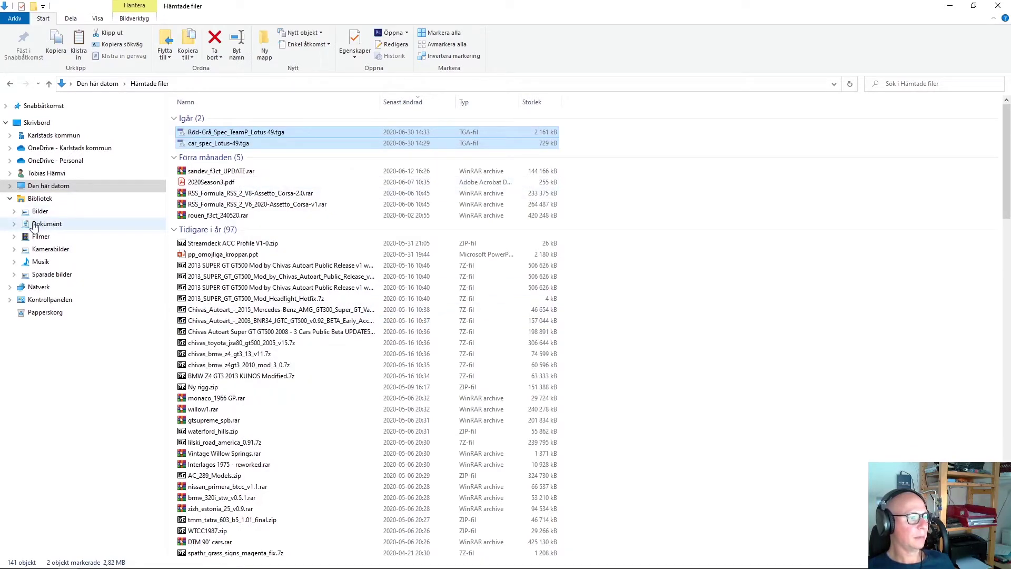
left_click(14, 224)
left_click(19, 237)
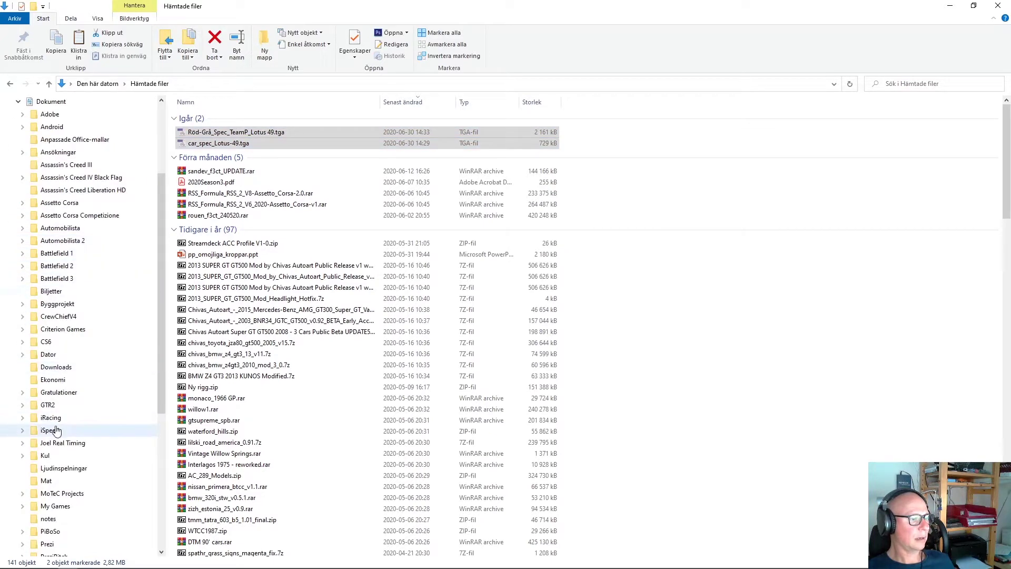
left_click(51, 418)
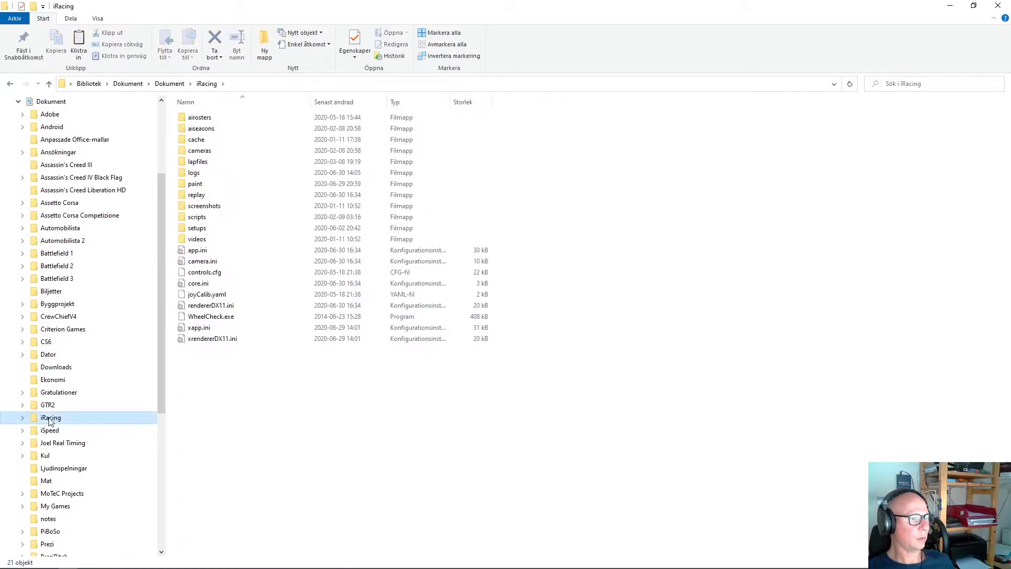
double_click(194, 185)
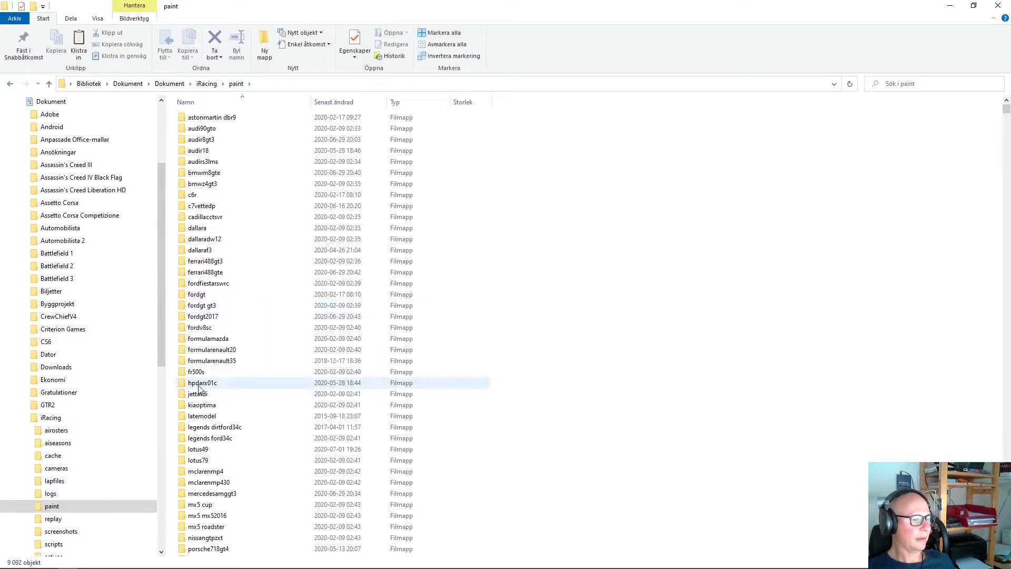
scroll(199, 389, "down", 1)
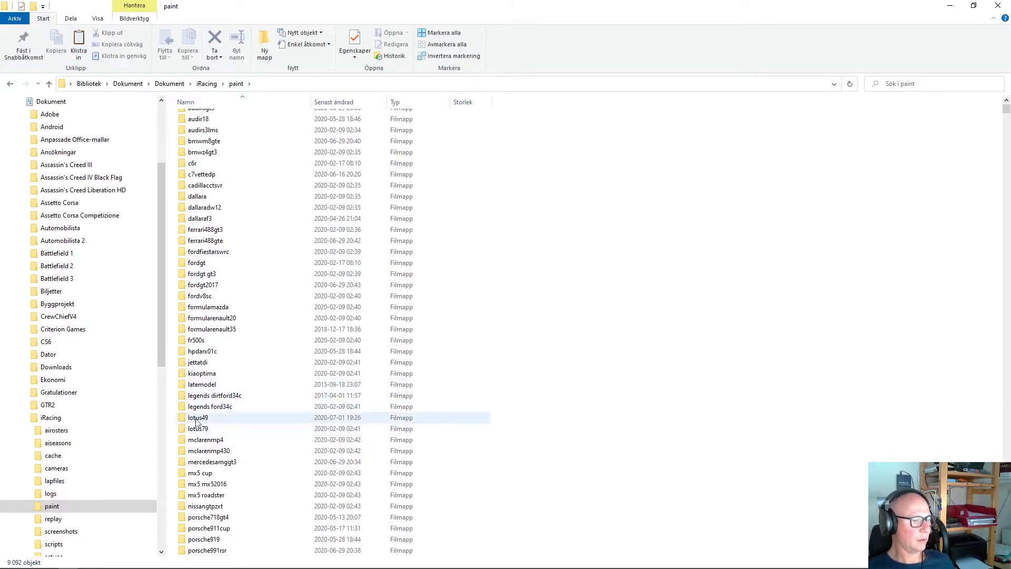
double_click(197, 418)
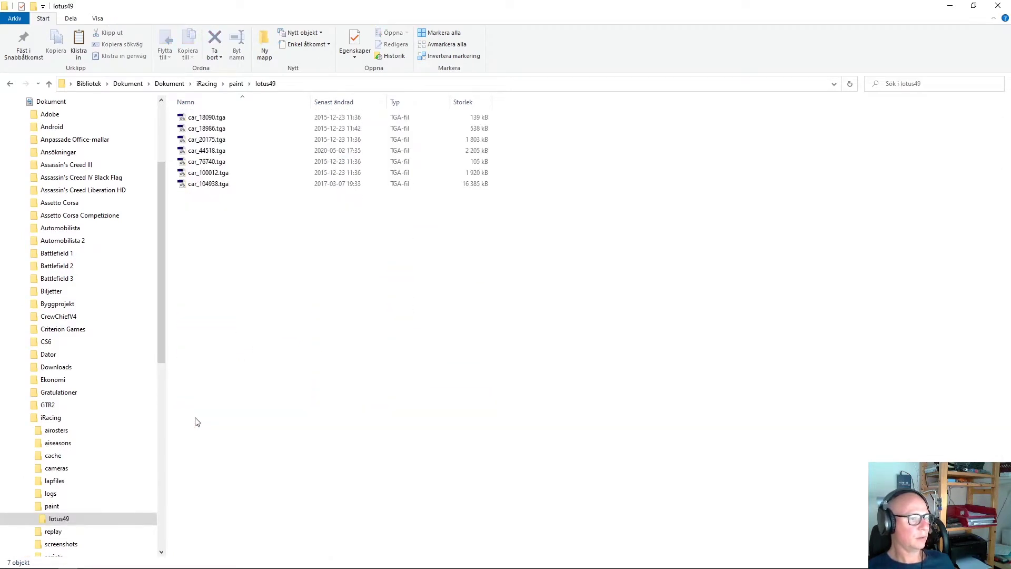
right_click(283, 232)
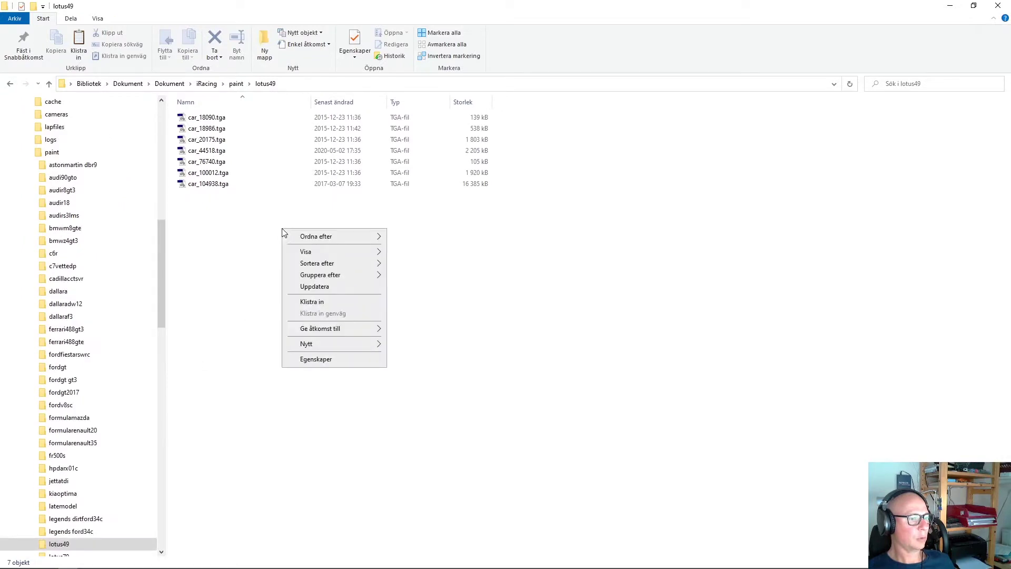
left_click(319, 303)
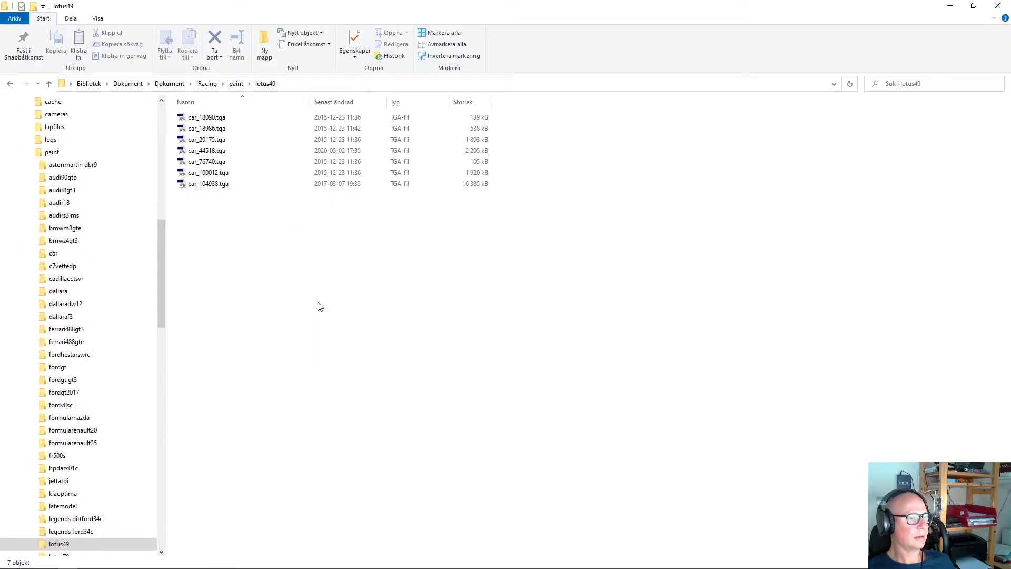
left_click(282, 291)
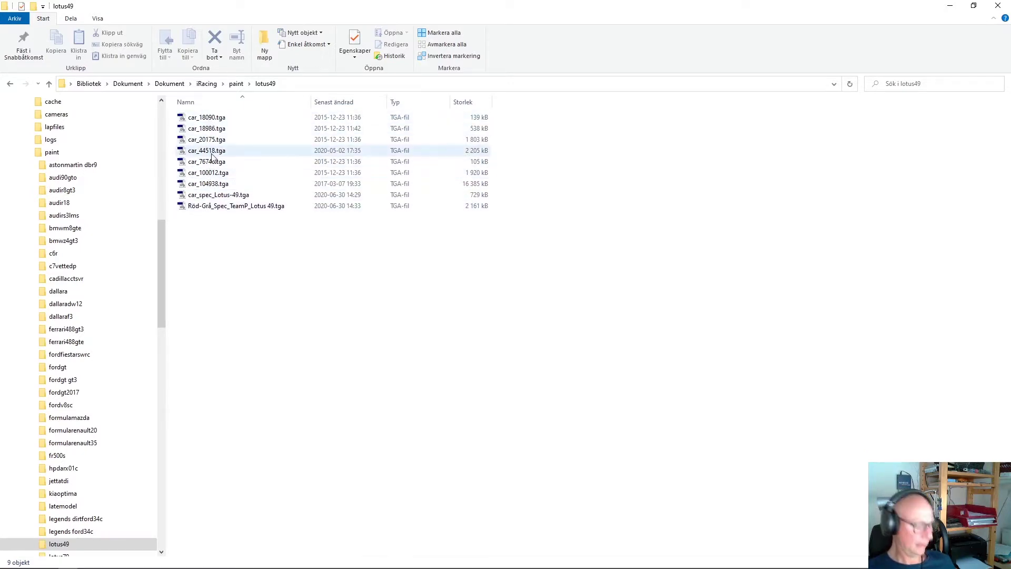
Switch to Chrome, open the iRacing member site and authenticate with the saved credentials to reach the My Account page
mouse_move(212, 156)
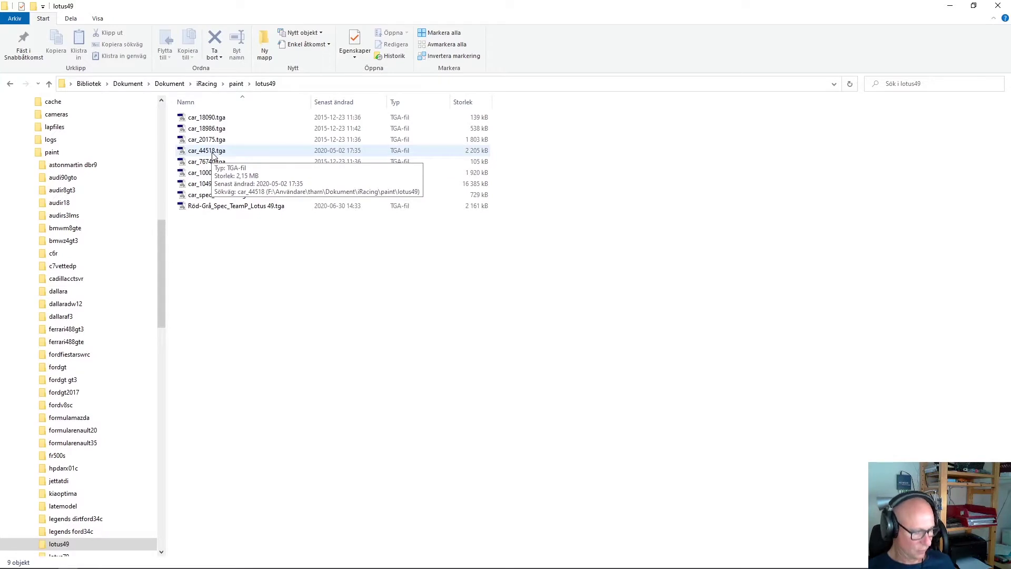
key("super+1")
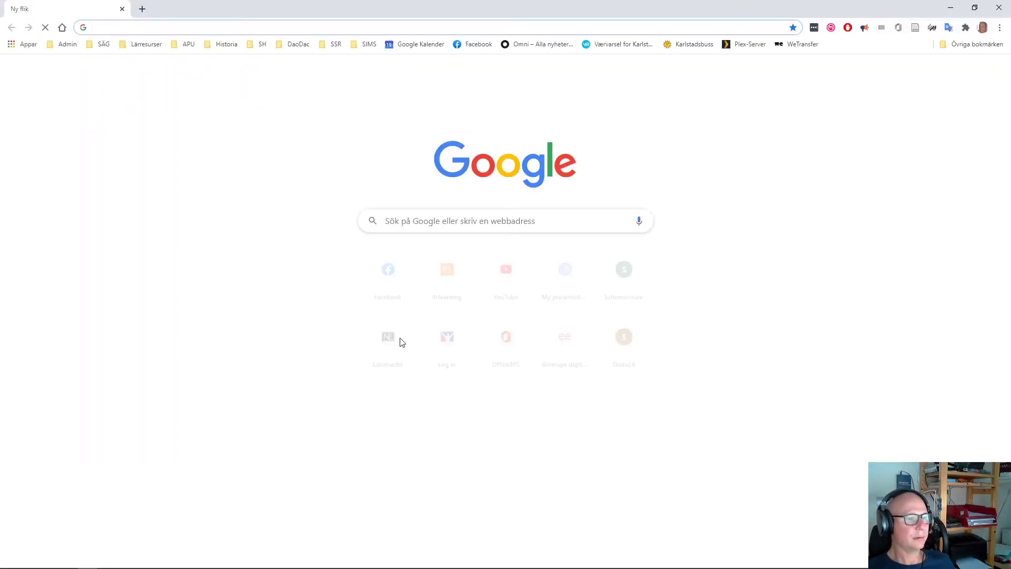
left_click(441, 338)
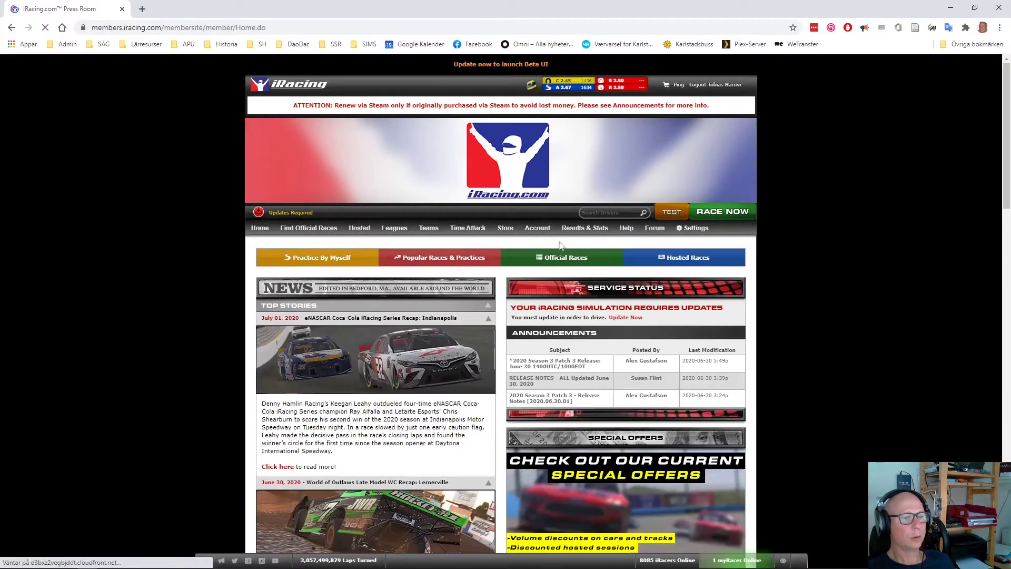
mouse_move(538, 228)
left_click(541, 248)
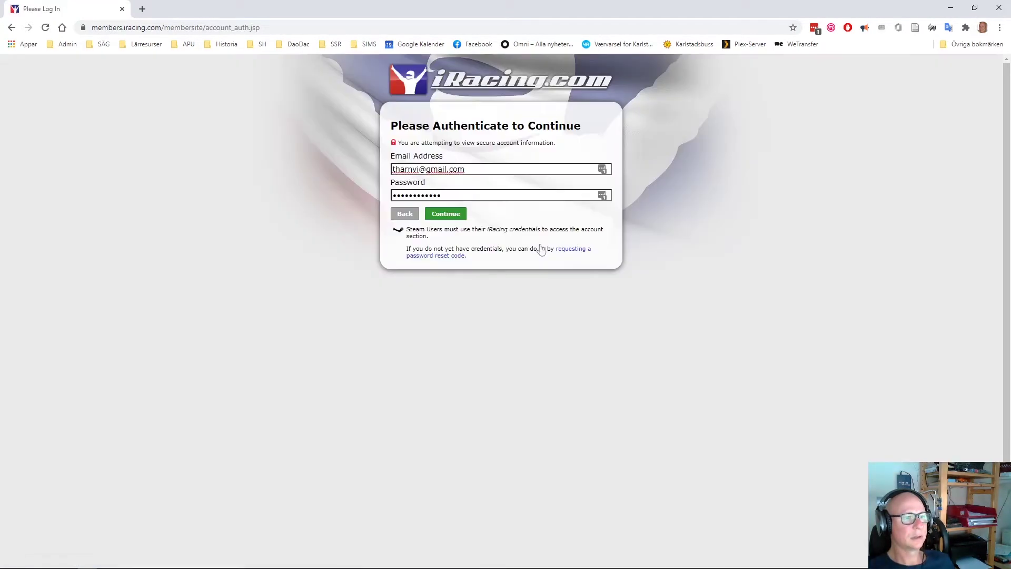
left_click(456, 218)
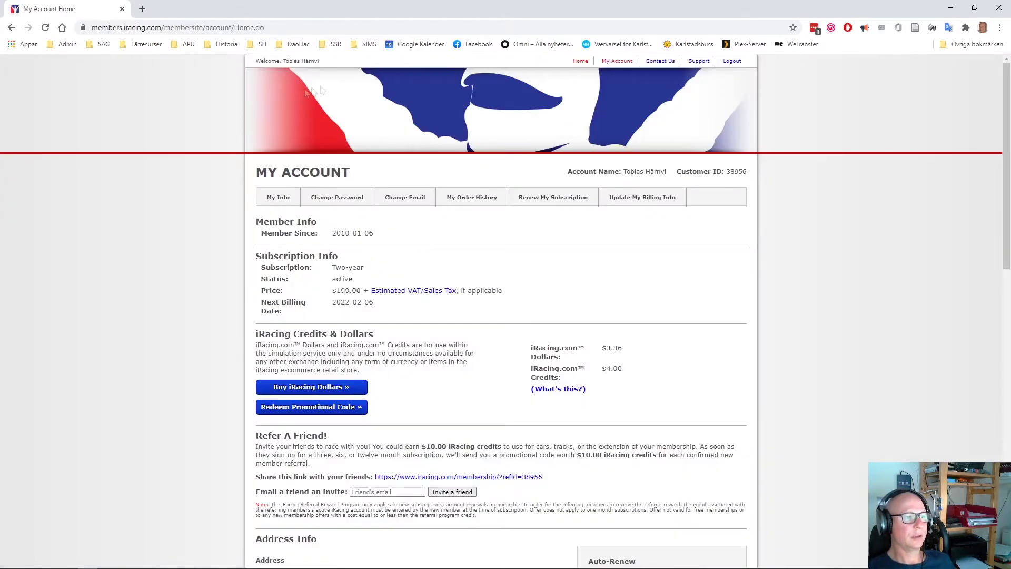
Copy the customer ID shown on the My Account page
double_click(736, 172)
right_click(737, 173)
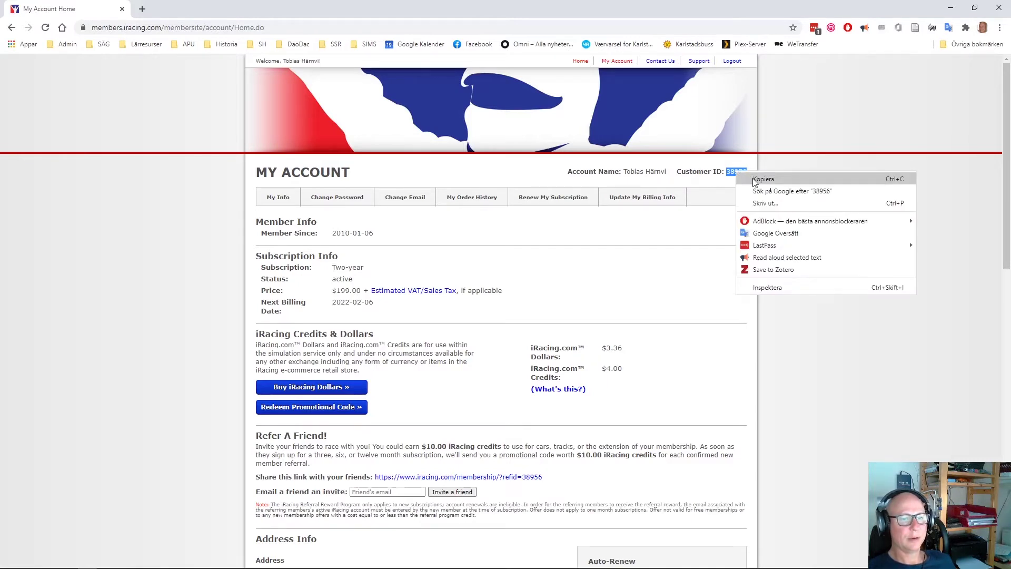
left_click(762, 179)
Switch to File Explorer and rename Röd-Grå_Spec_TeamP_Lotus 49.tga as "car_" followed by the customer ID, keeping the .tga extension
key("alt+Tab")
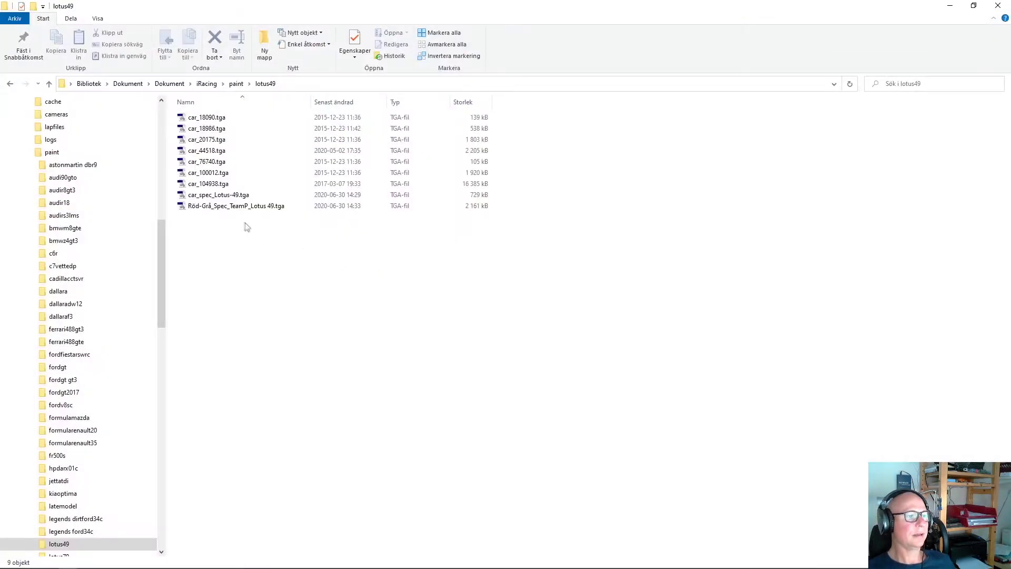
left_click(222, 208)
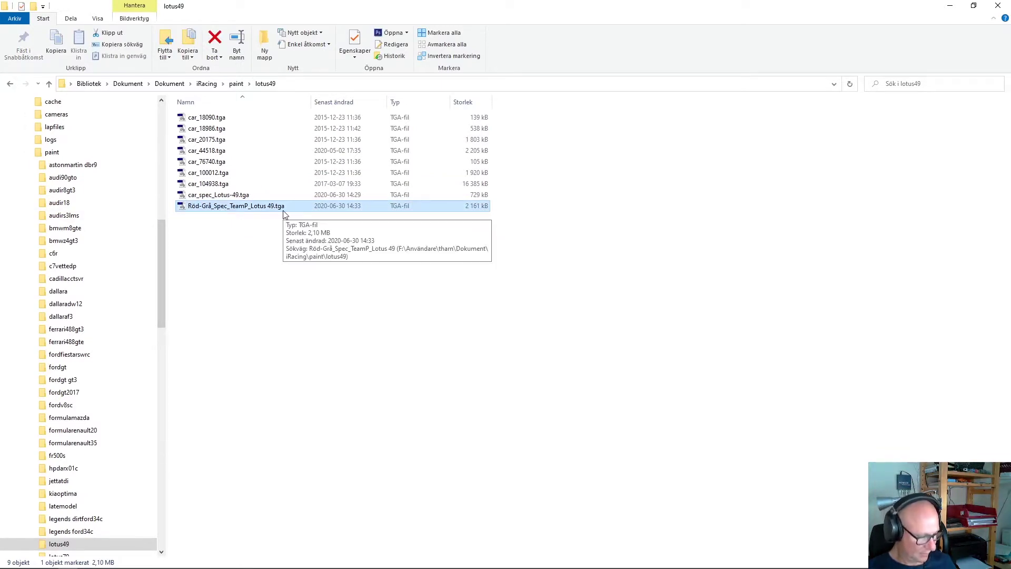
right_click(232, 207)
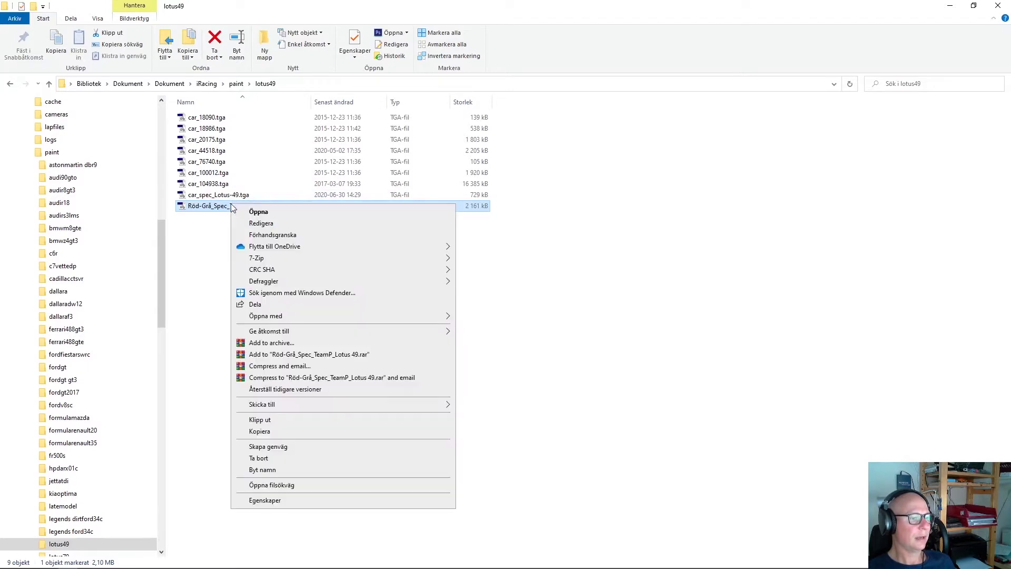
left_click(262, 469)
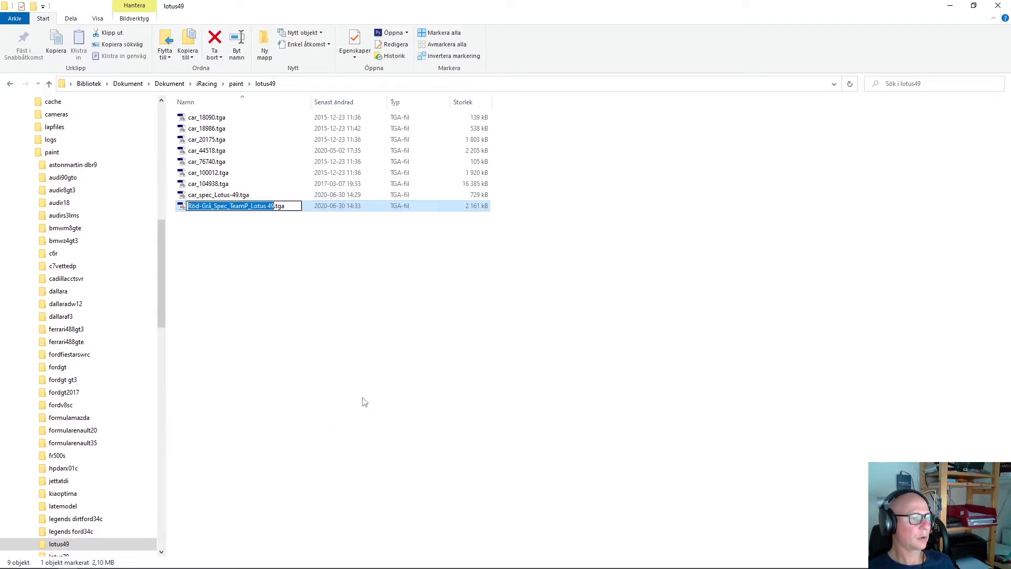
type("car")
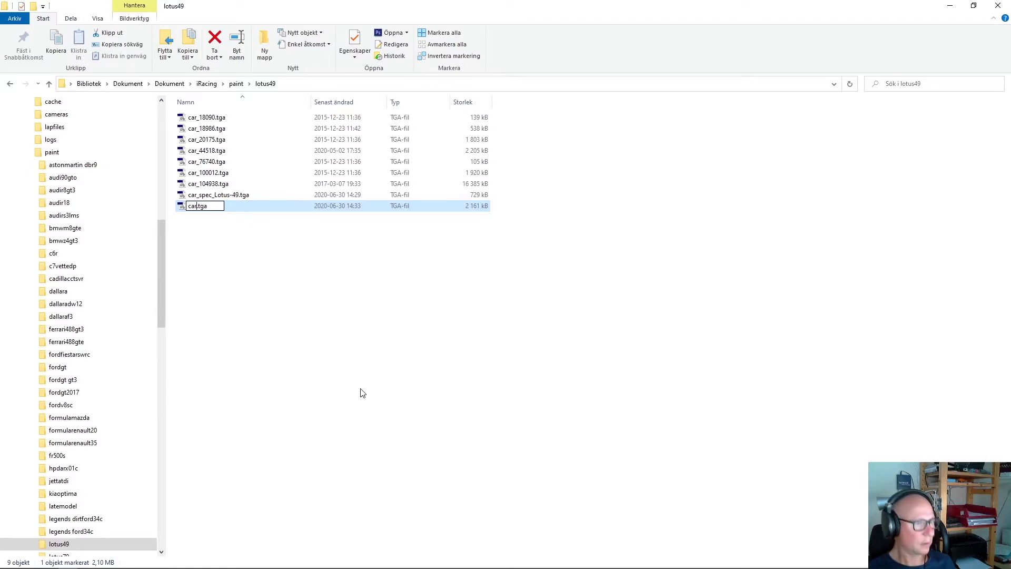
type("_38956")
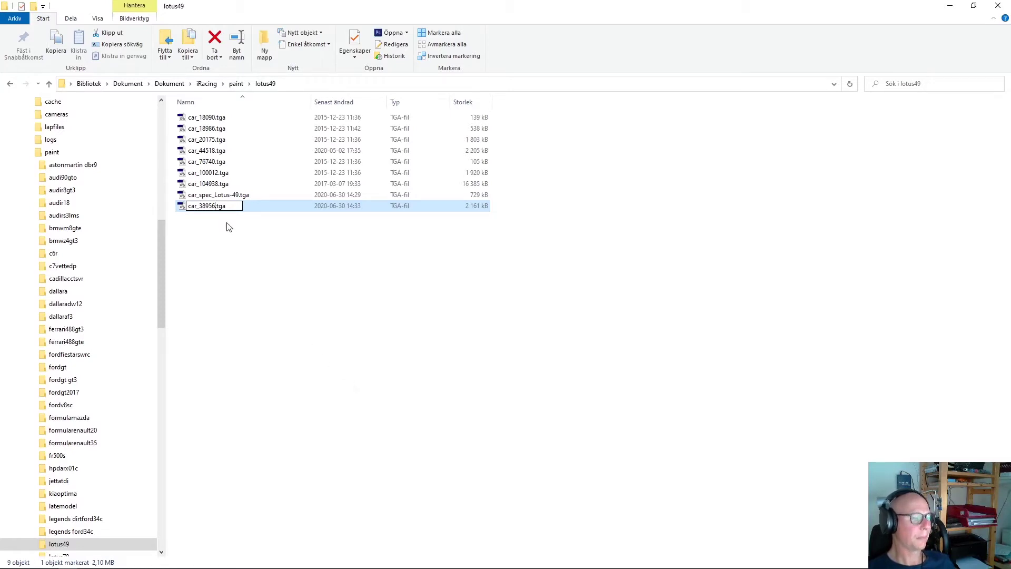
key("Return")
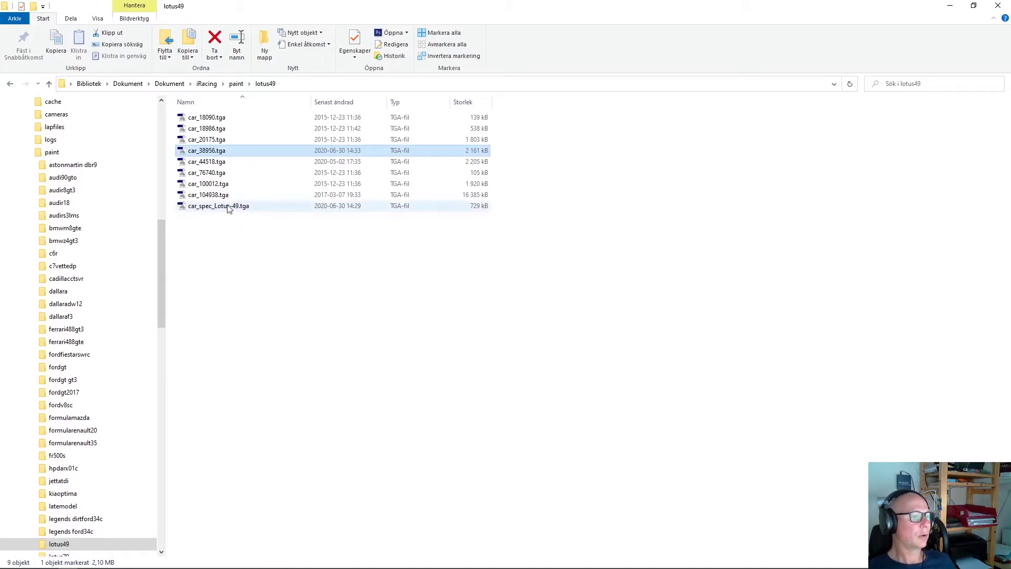
Replace "Lotus-49" in the name of car_spec_Lotus-49.tga with the customer ID
left_click(228, 206)
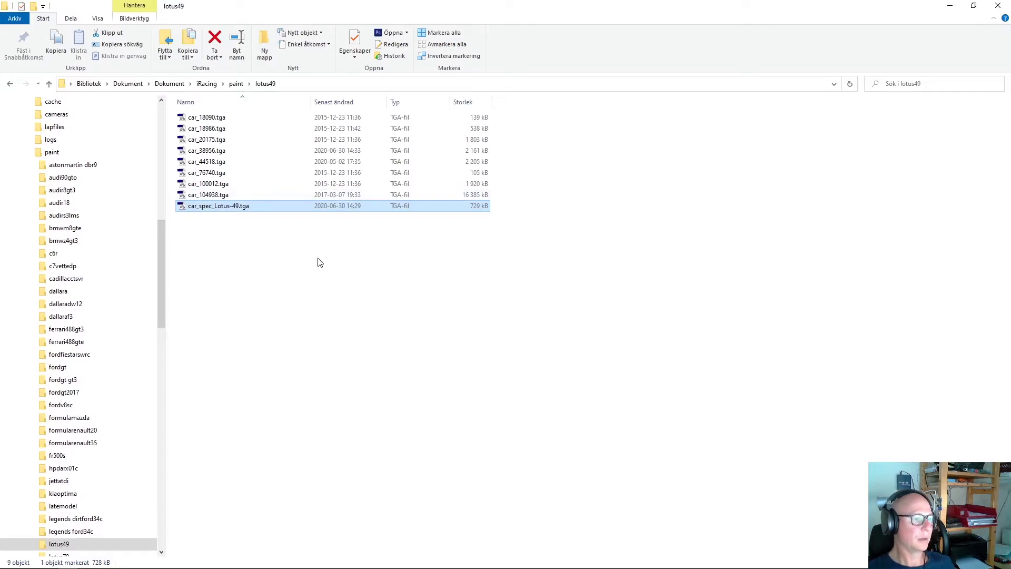
left_click(238, 207)
left_click(237, 207)
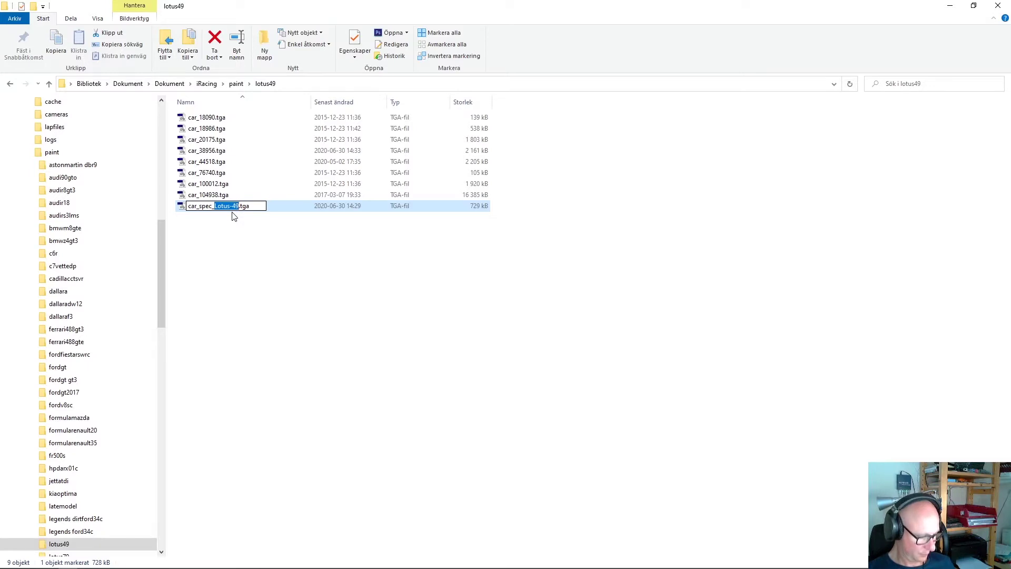
type("38956")
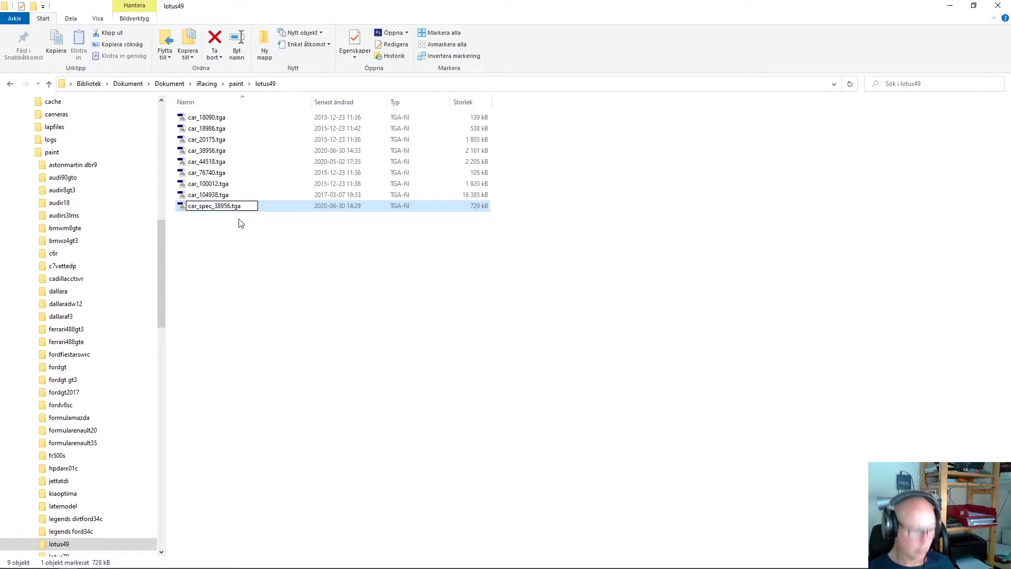
key("Return")
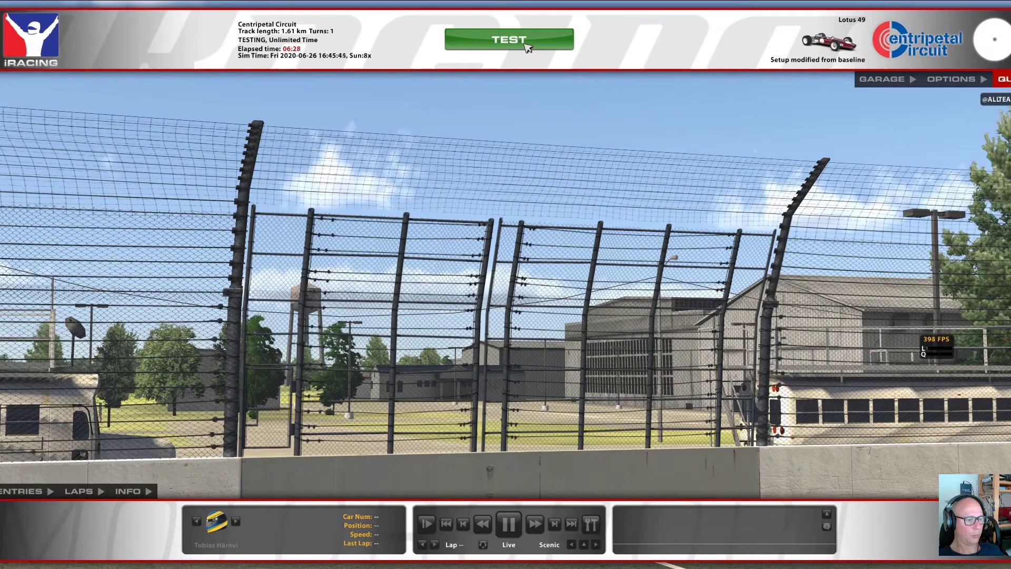
Enter the Lotus 49 test session in iRacing, leave the cockpit and pause the replay on the car to inspect its paint
left_click(526, 45)
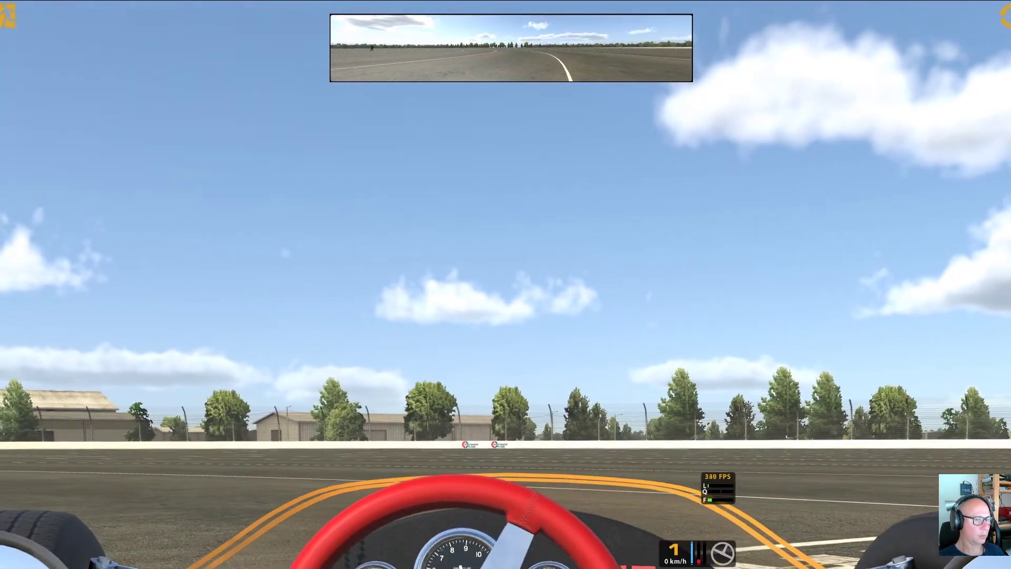
key("Escape")
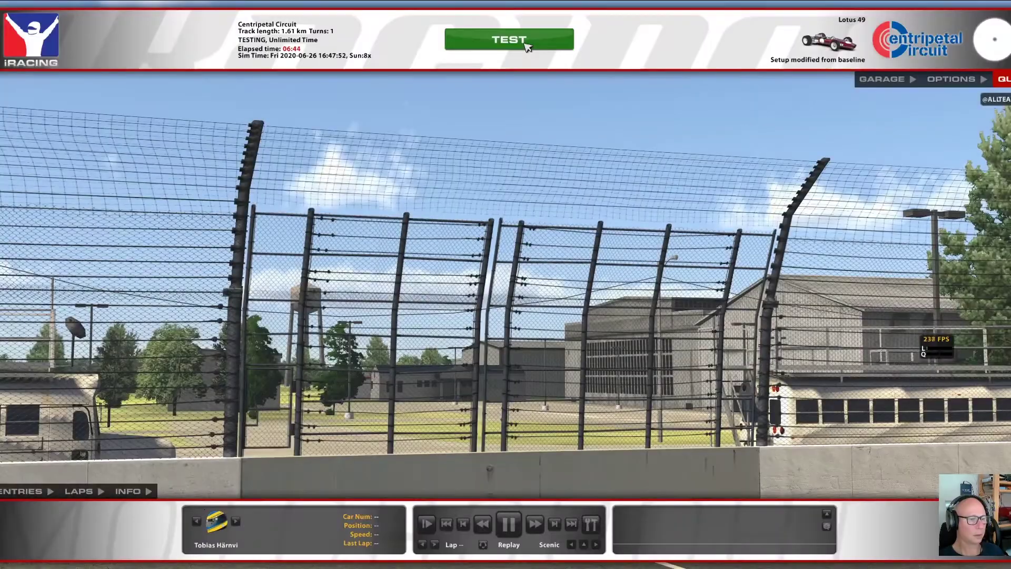
left_click(524, 527)
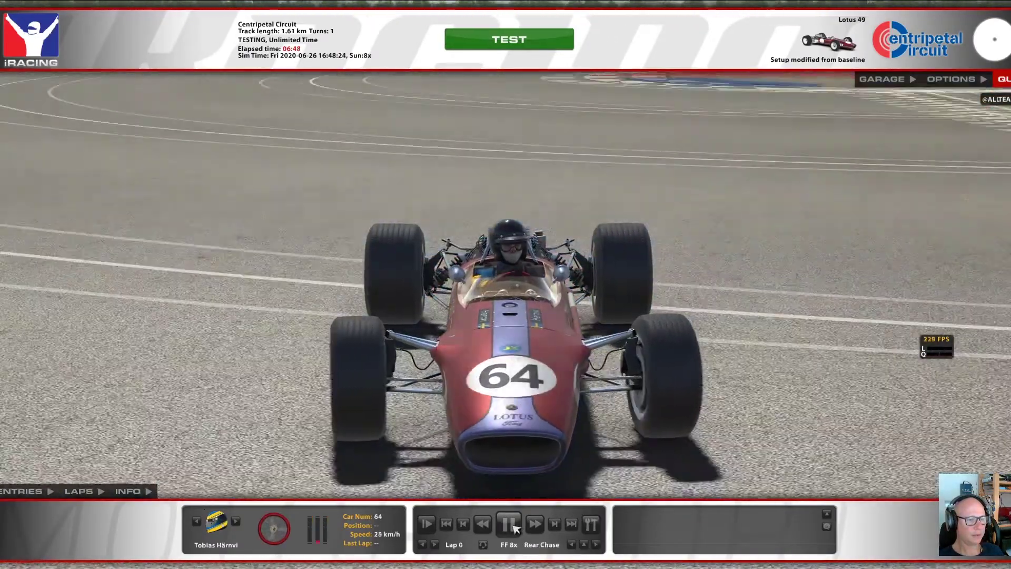
left_click(516, 527)
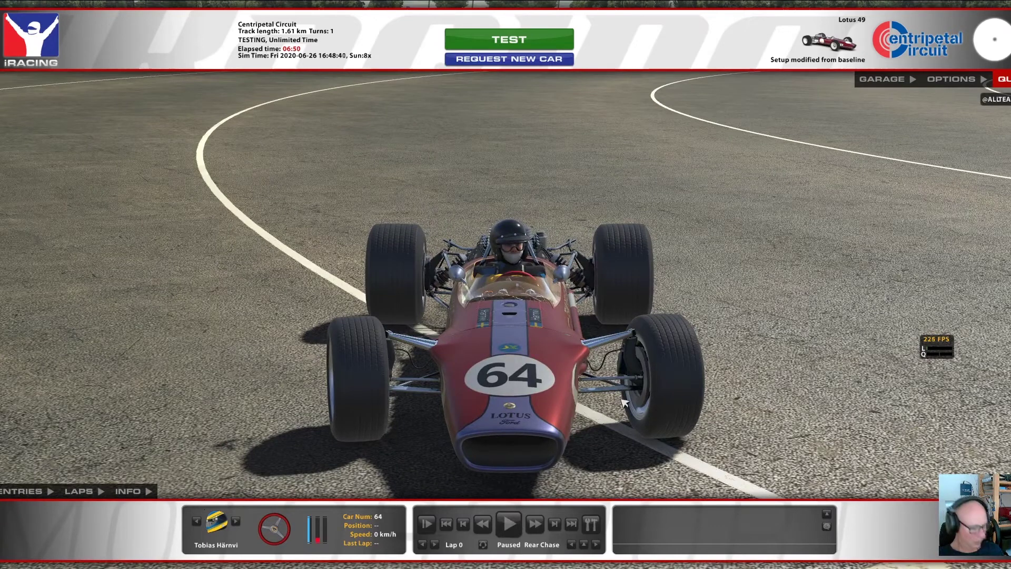
key("ctrl+F12")
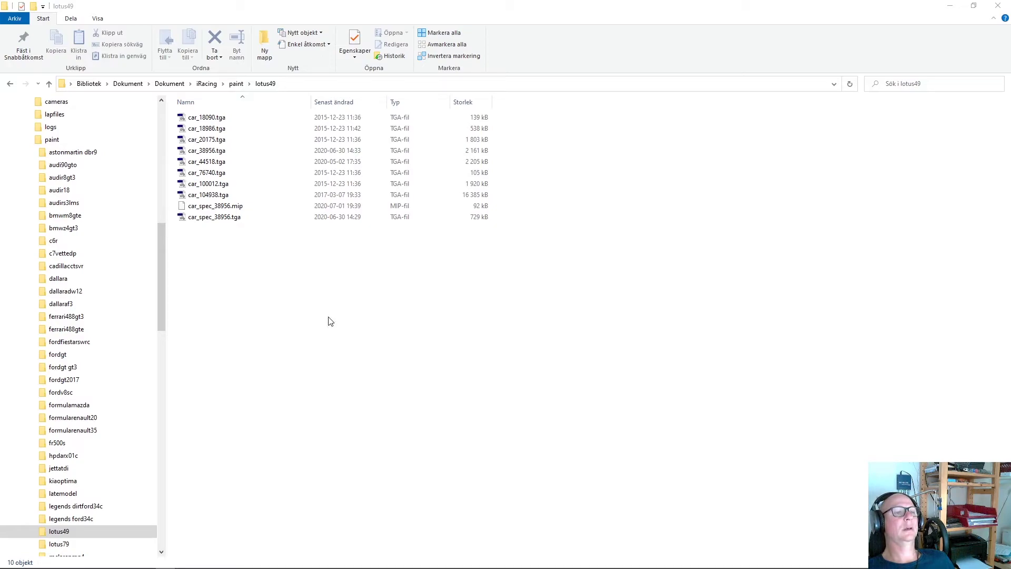
Switch to Trading Paints in the browser and open the Lotus 49 from the My Paints car list
key("alt+Tab")
key("alt+Tab")
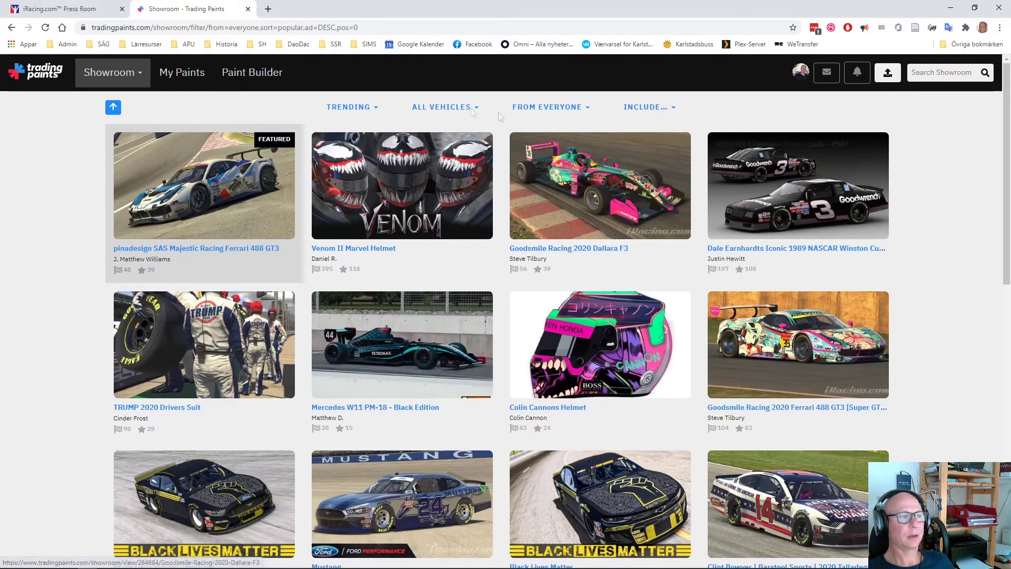
left_click(184, 75)
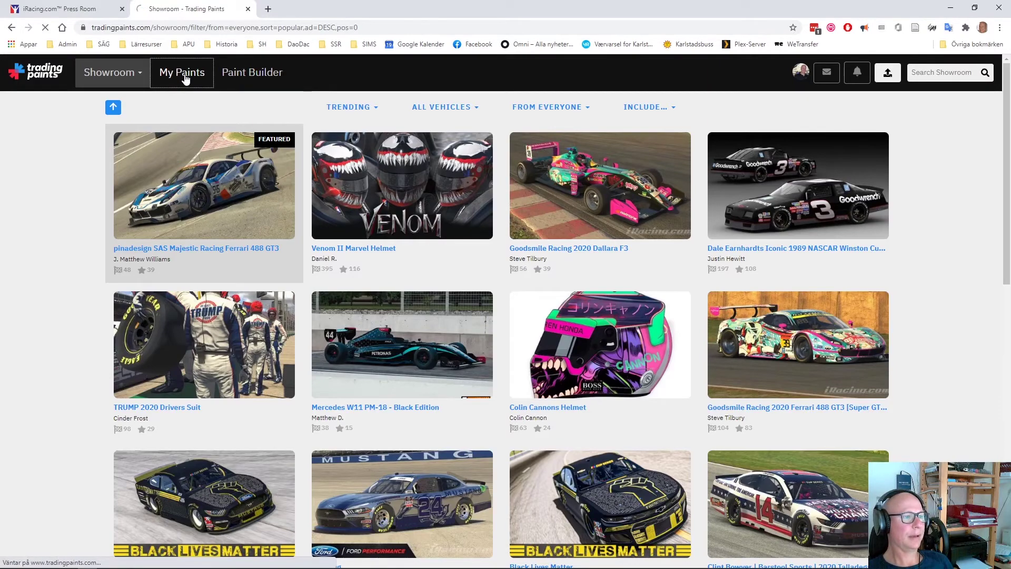
scroll(189, 253, "down", 4)
scroll(182, 316, "down", 7)
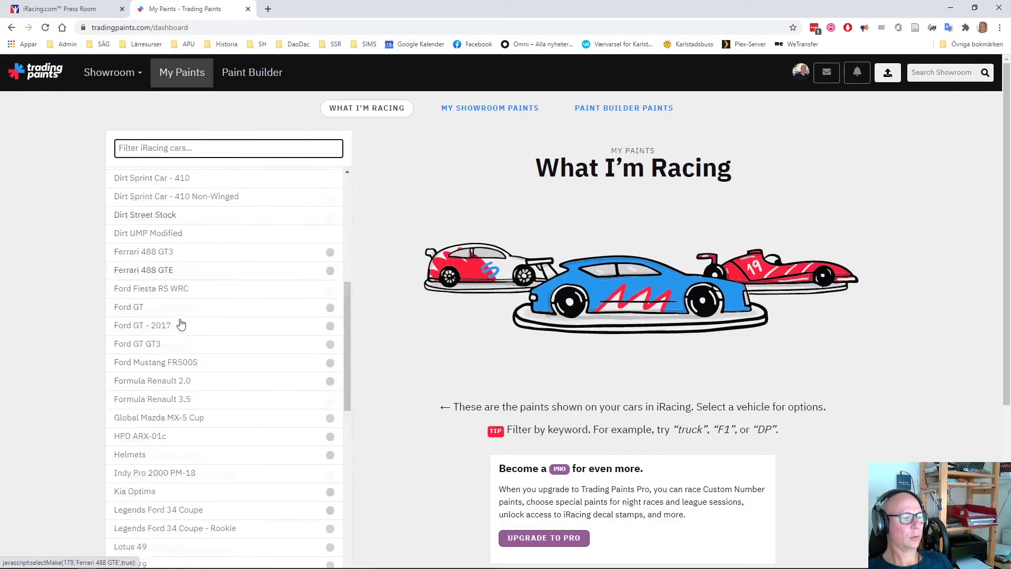
left_click(152, 339)
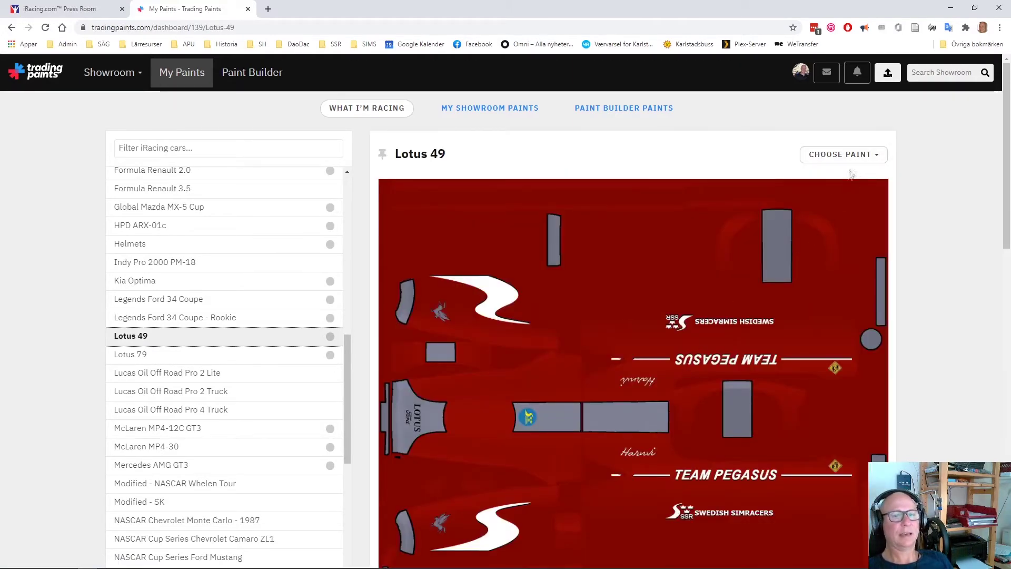
Choose to upload a new personal paint for the Lotus 49 and open the file selection
left_click(876, 155)
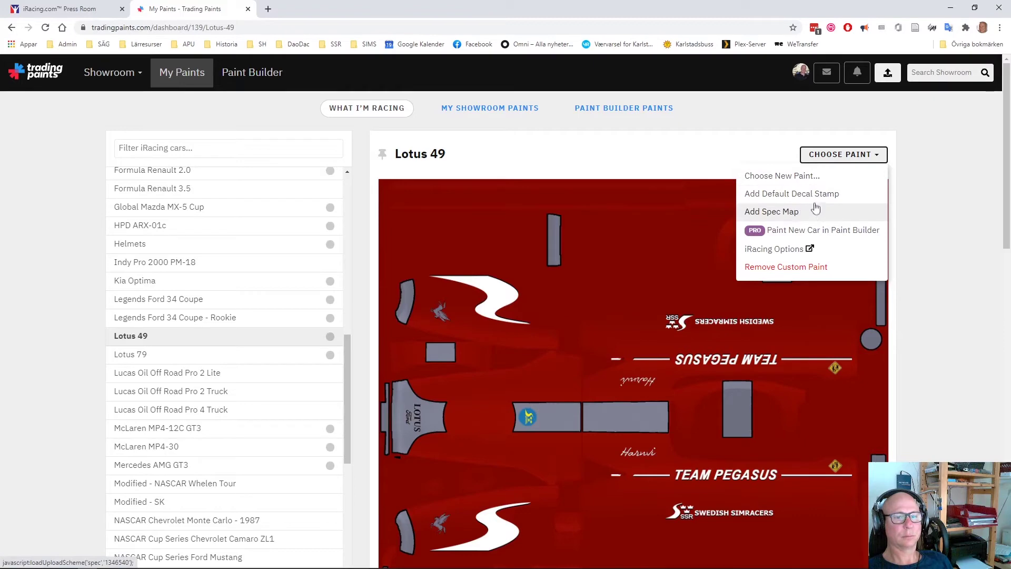
left_click(810, 179)
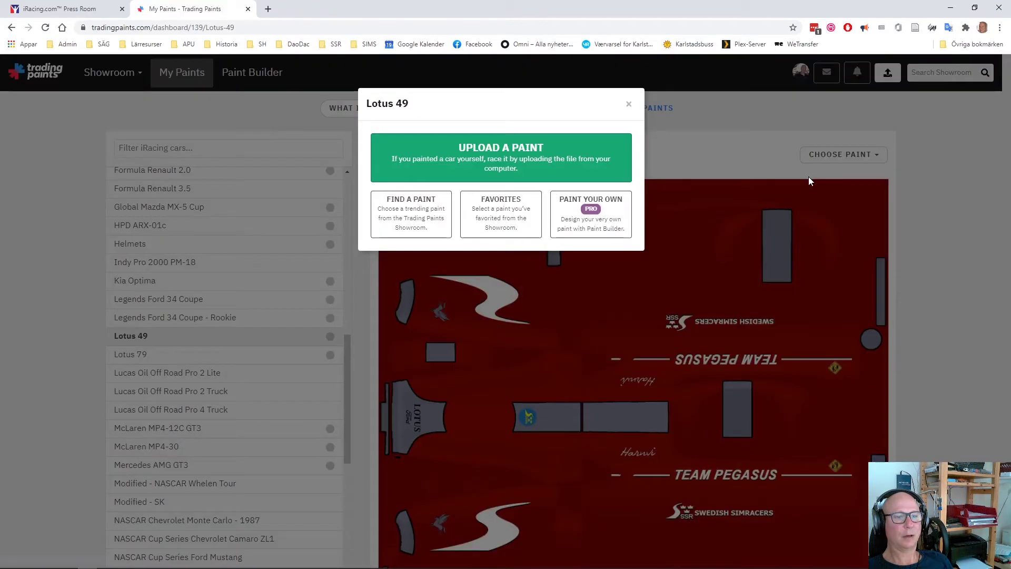
left_click(475, 159)
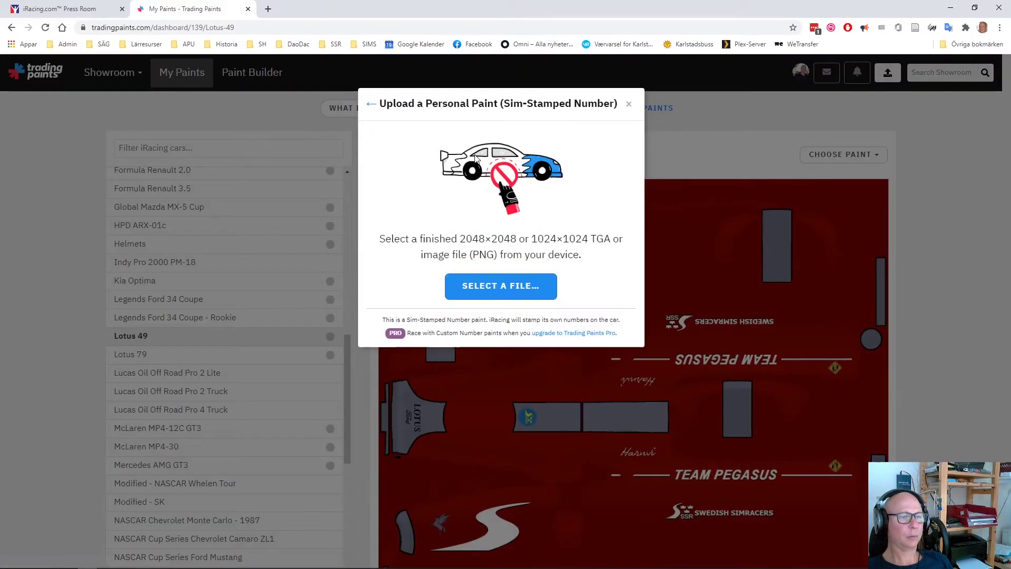
left_click(483, 285)
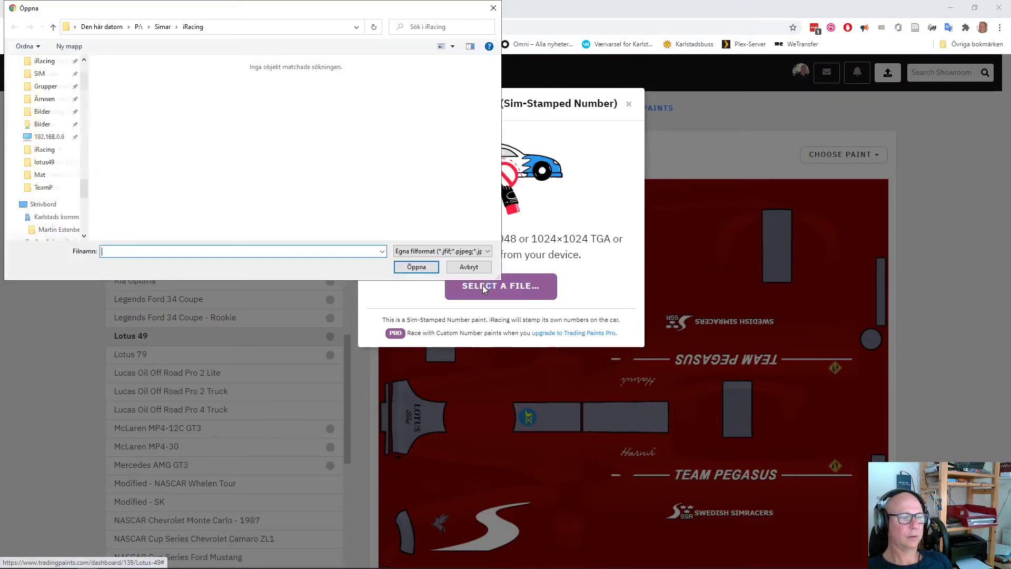
Browse to the lotus49 folder under Dokument, iRacing, paint on this computer
left_click(104, 30)
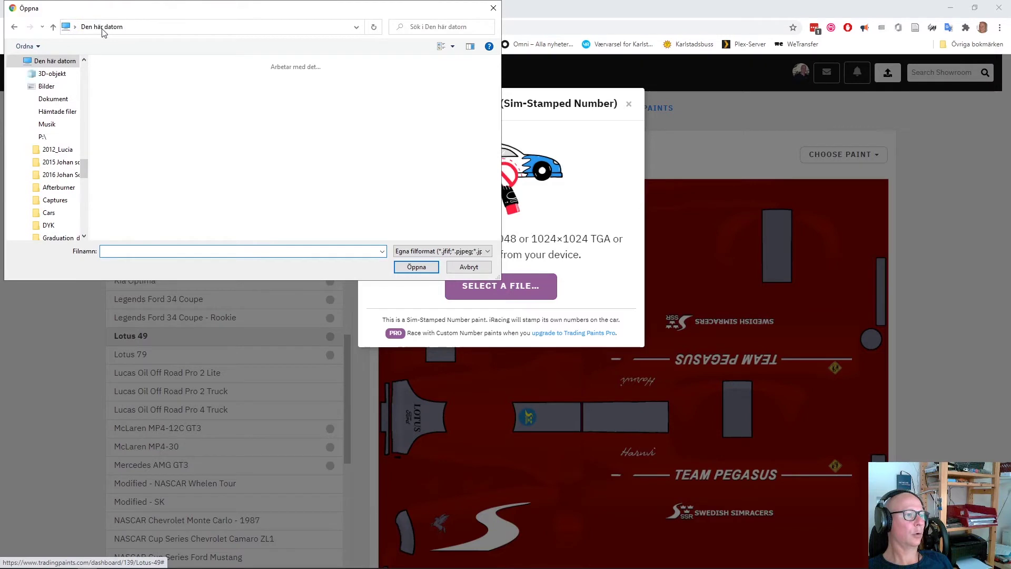
double_click(133, 116)
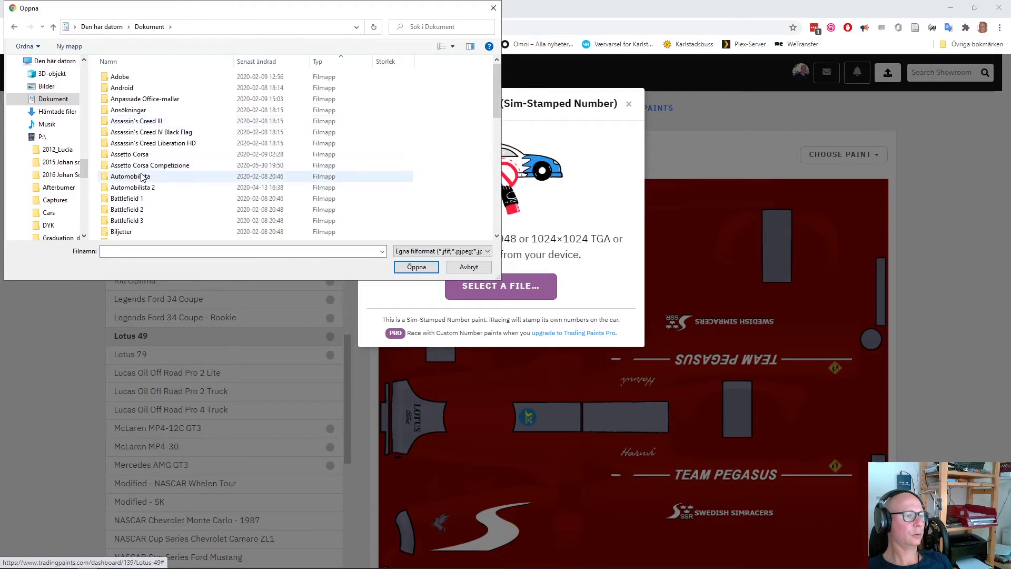
scroll(141, 177, "down", 4)
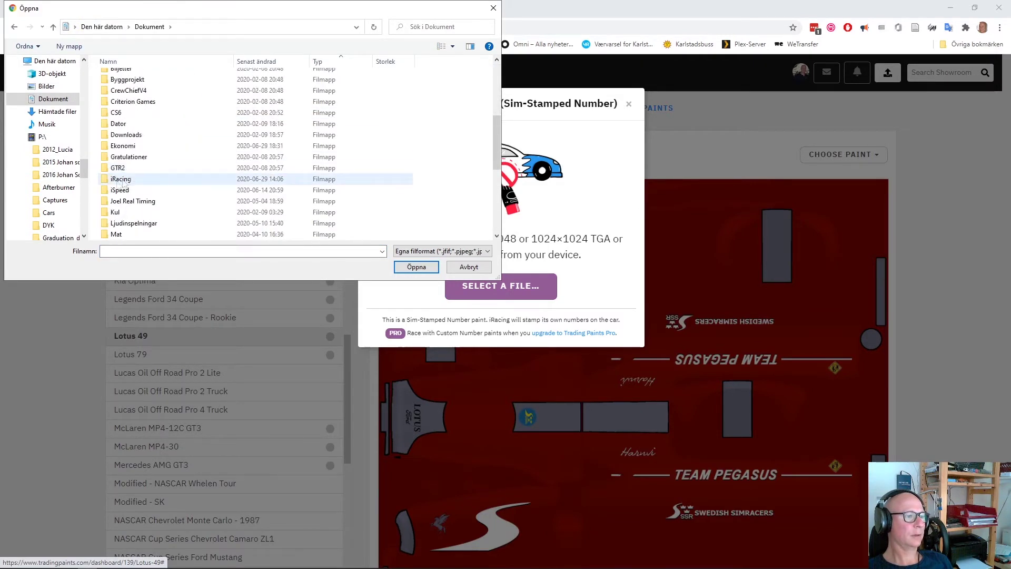
double_click(111, 180)
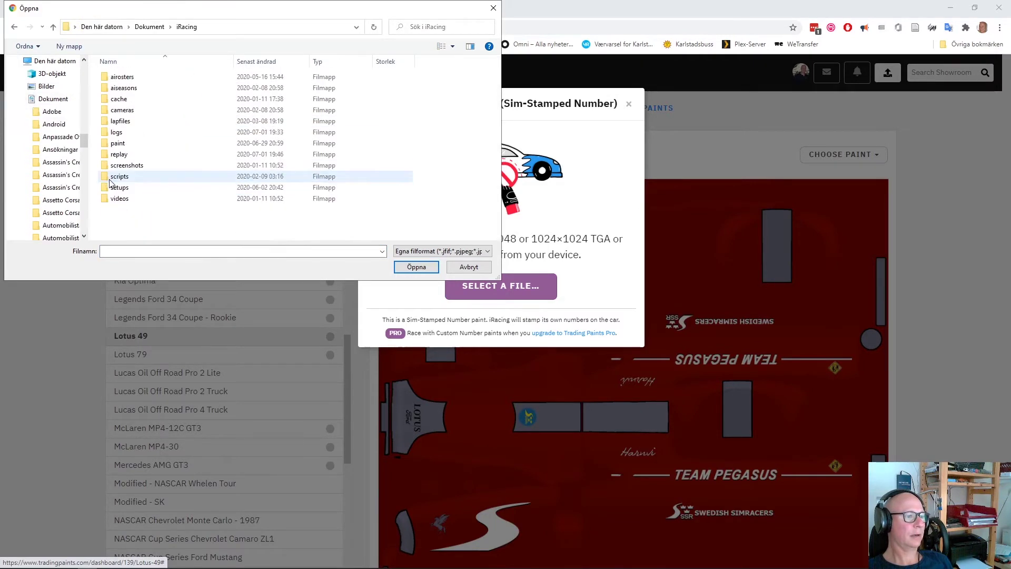
double_click(111, 144)
scroll(381, 197, "down", 1)
scroll(381, 197, "down", 1)
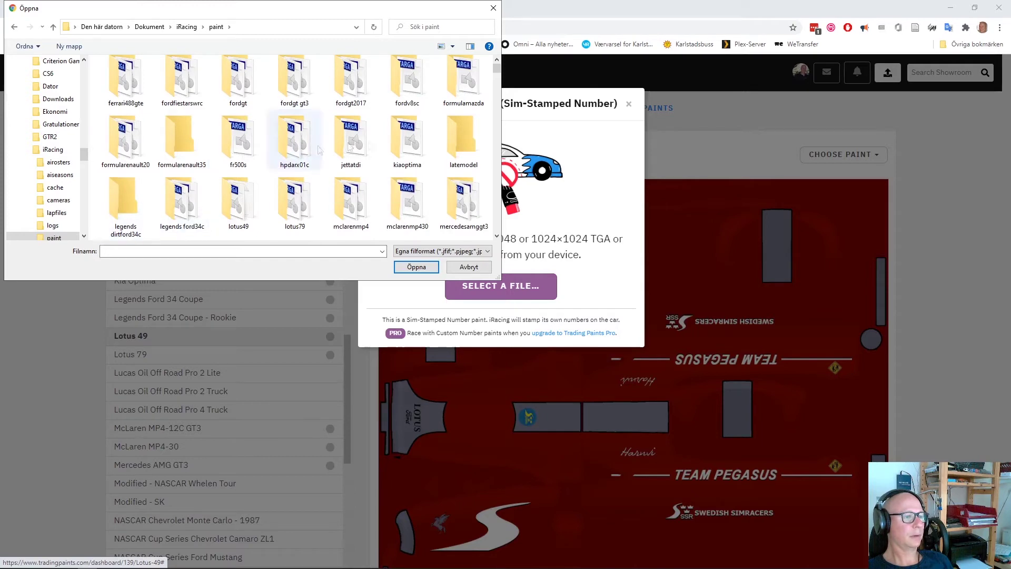
double_click(232, 202)
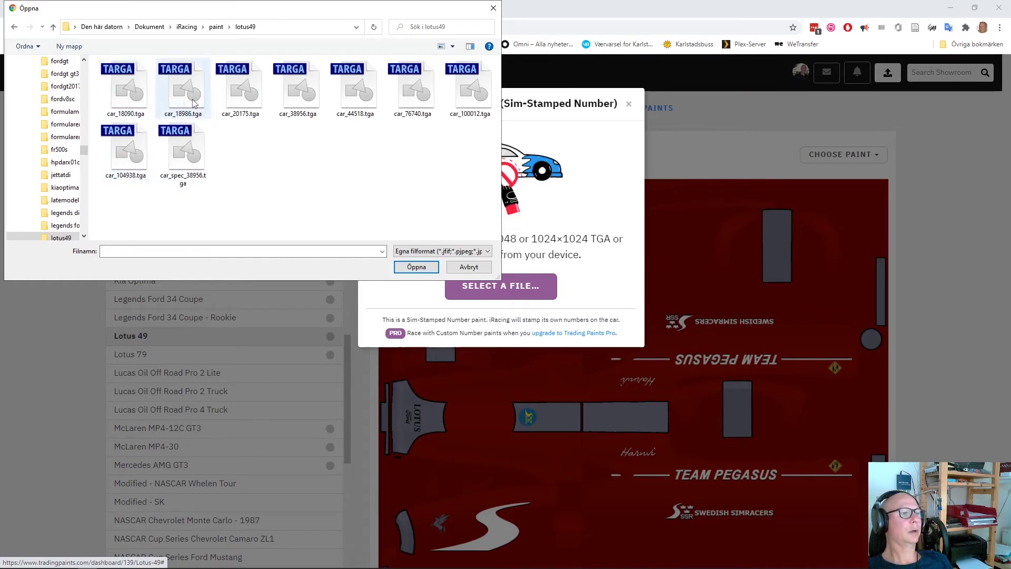
Upload the TGA paint file named "car_" plus the customer ID and acknowledge the finished upload
left_click(300, 87)
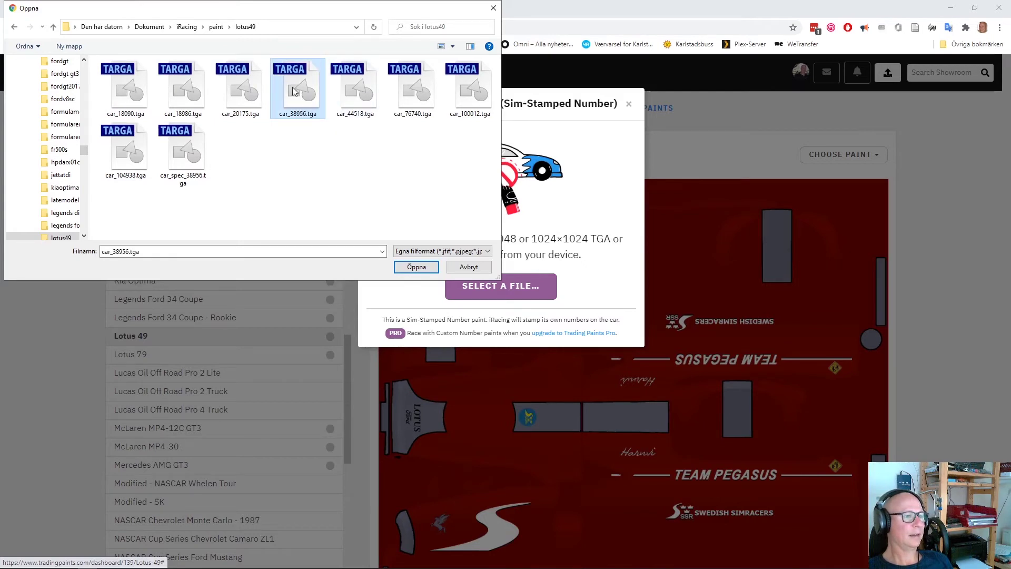
left_click(428, 267)
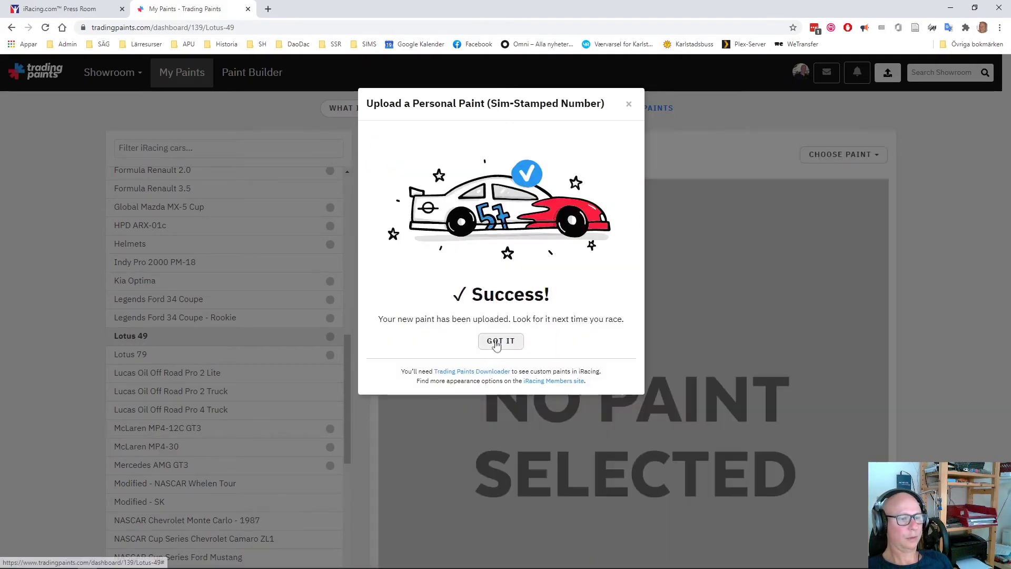
left_click(497, 341)
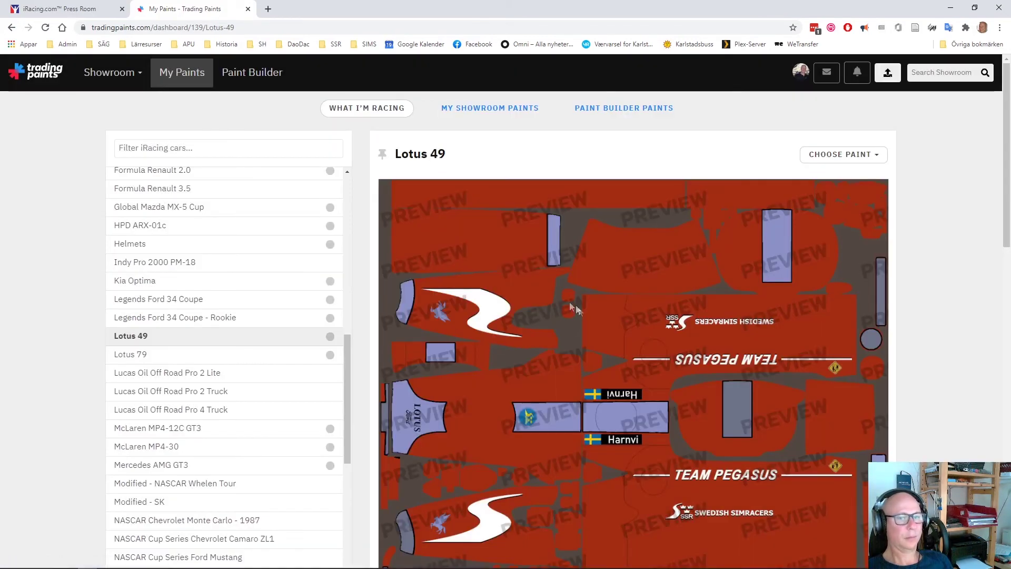
Open the paint options for the Lotus 49
left_click(822, 157)
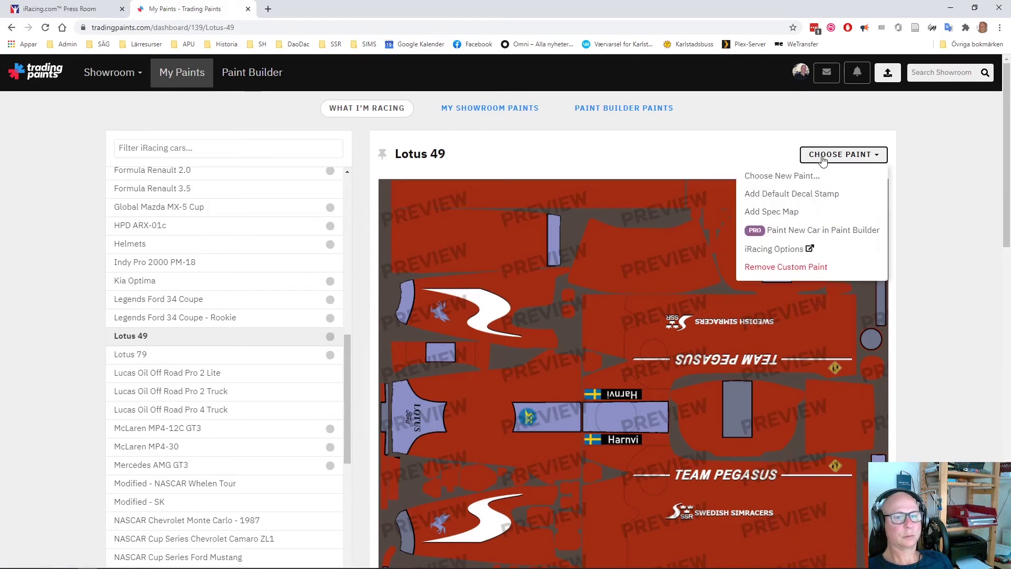